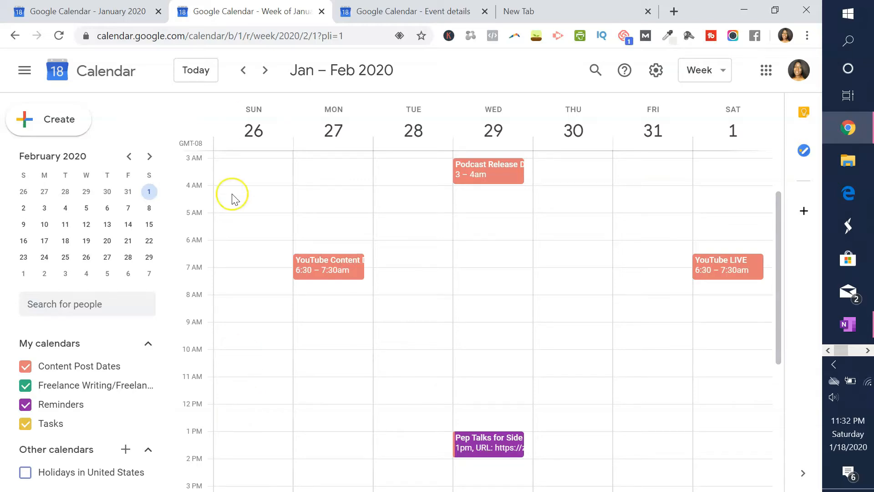
- In the week of January 26, color the 8–9am Classes Start event on Monday blue
{"action": "left_click", "coordinate": [246, 73]}
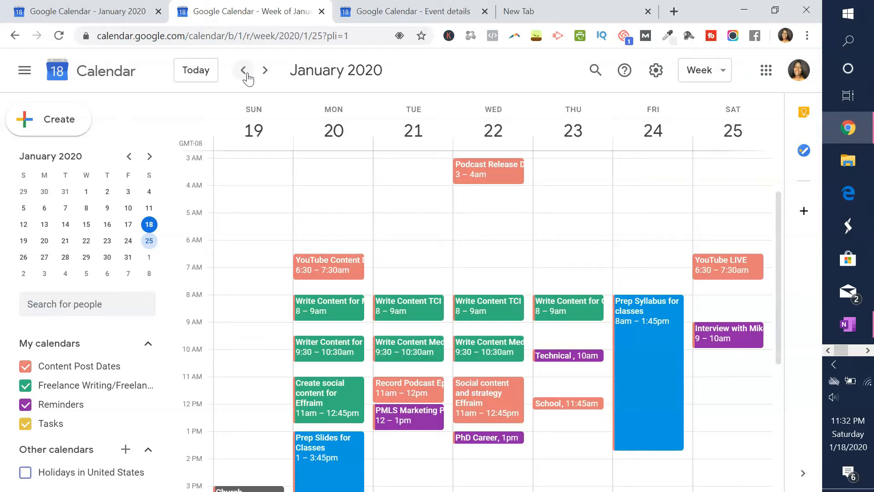
{"action": "mouse_move", "coordinate": [777, 229]}
{"action": "left_mouse_down"}
{"action": "mouse_move", "coordinate": [777, 260]}
{"action": "mouse_move", "coordinate": [774, 237]}
{"action": "left_mouse_up"}
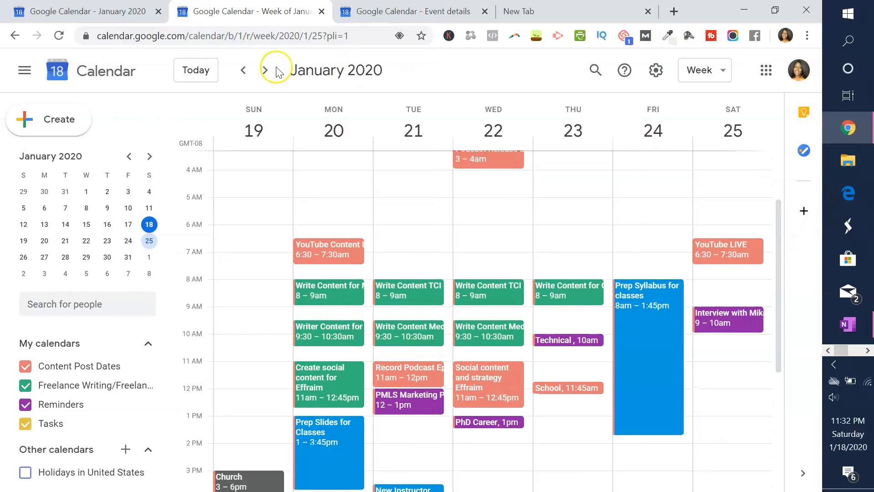
{"action": "left_click", "coordinate": [264, 71]}
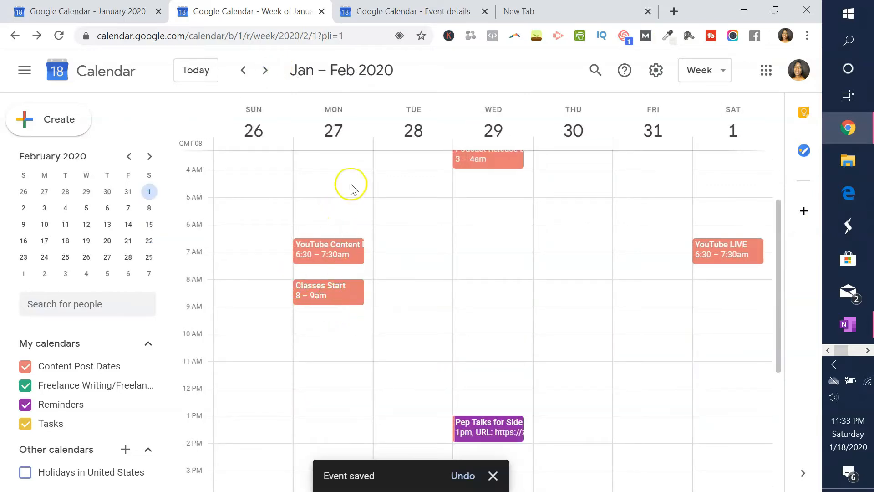
{"action": "right_click", "coordinate": [345, 299]}
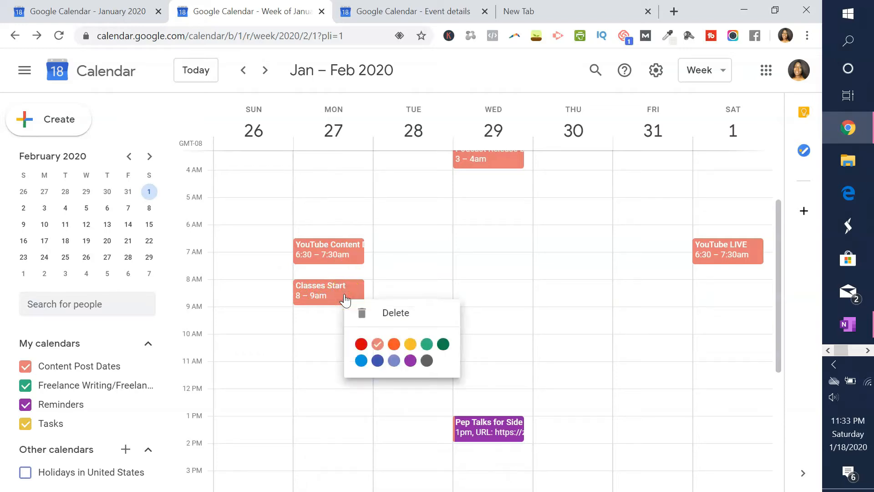
{"action": "left_click", "coordinate": [362, 361]}
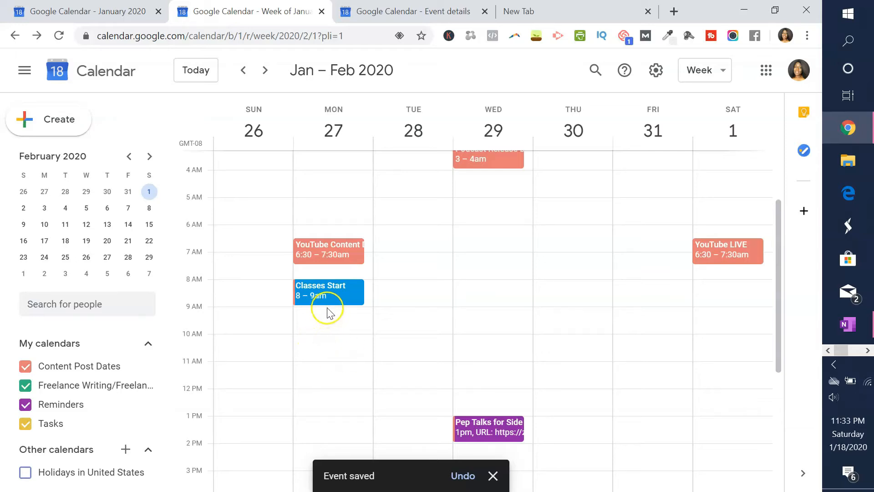
- Create an event titled "Take canvas course" on Monday, January 27 from 9am to 12pm
{"action": "left_click_drag", "start_coordinate": [326, 312], "coordinate": [336, 385]}
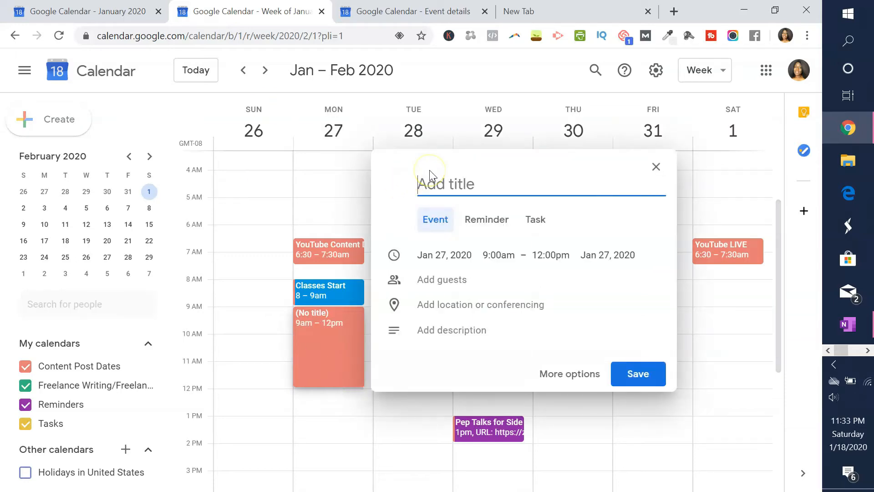
{"action": "type", "text": "Take ca"}
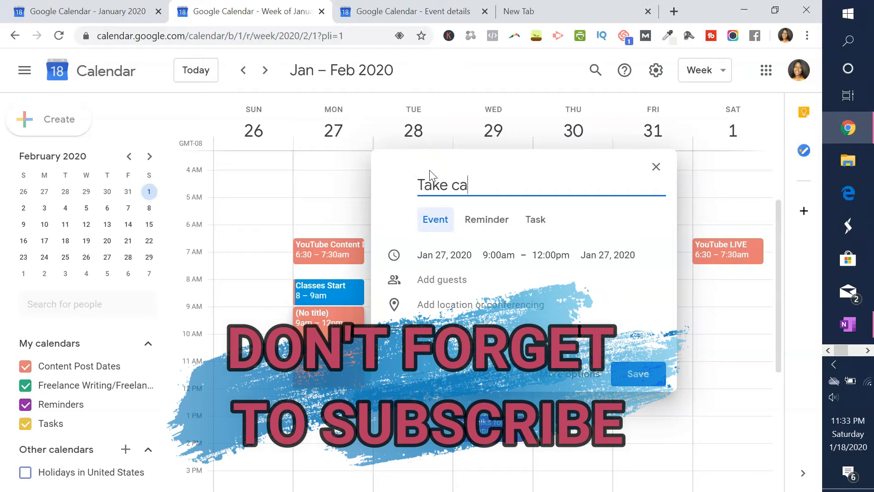
{"action": "type", "text": "nvas course"}
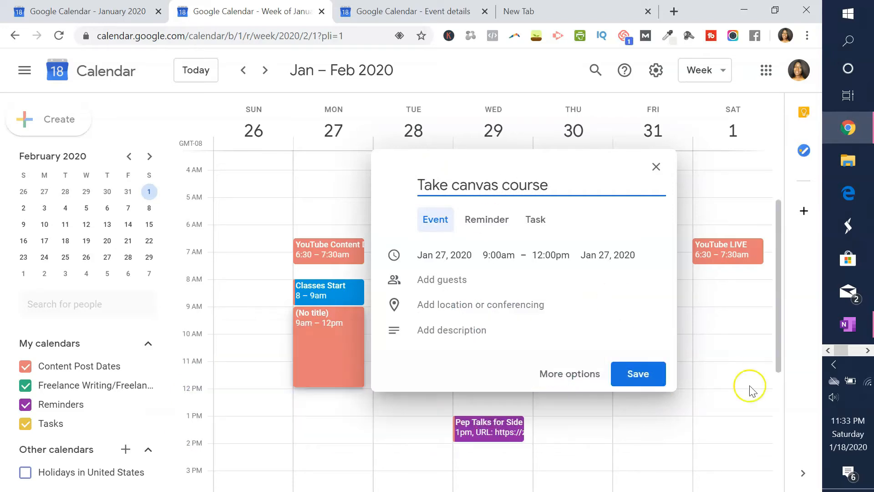
{"action": "left_click", "coordinate": [641, 376]}
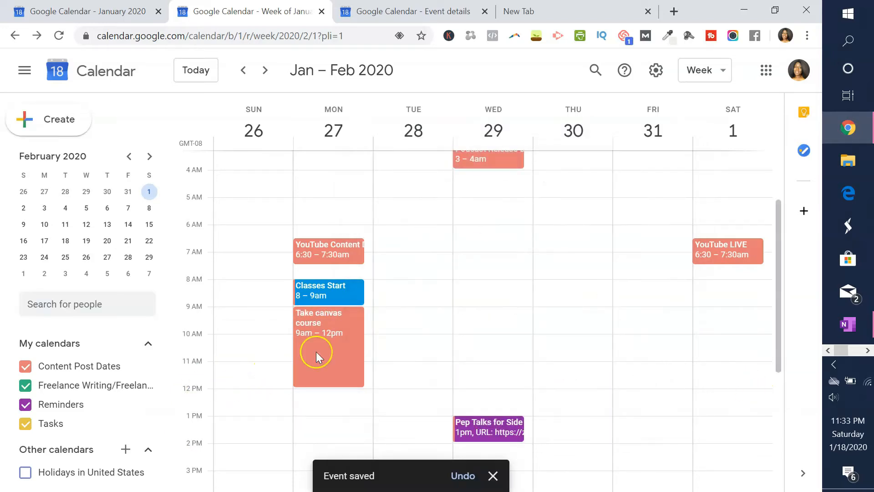
- Change the color of the Take canvas course event to blue
{"action": "right_click", "coordinate": [340, 351]}
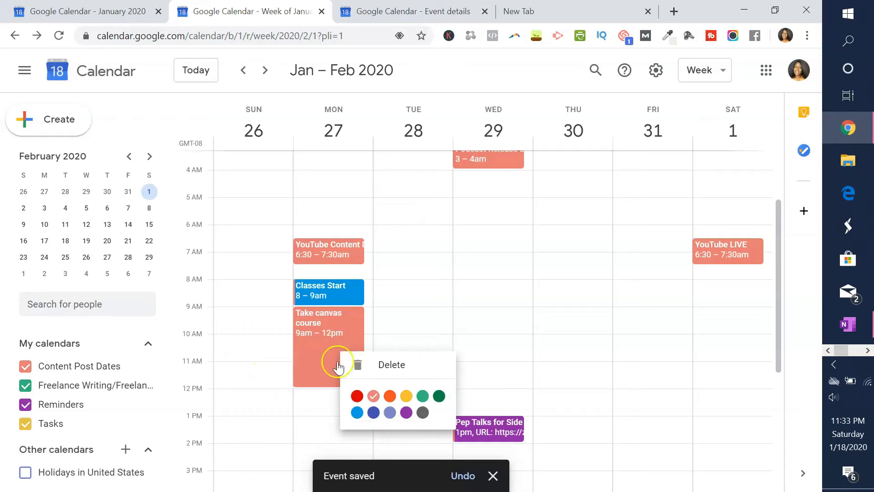
{"action": "right_click", "coordinate": [311, 331]}
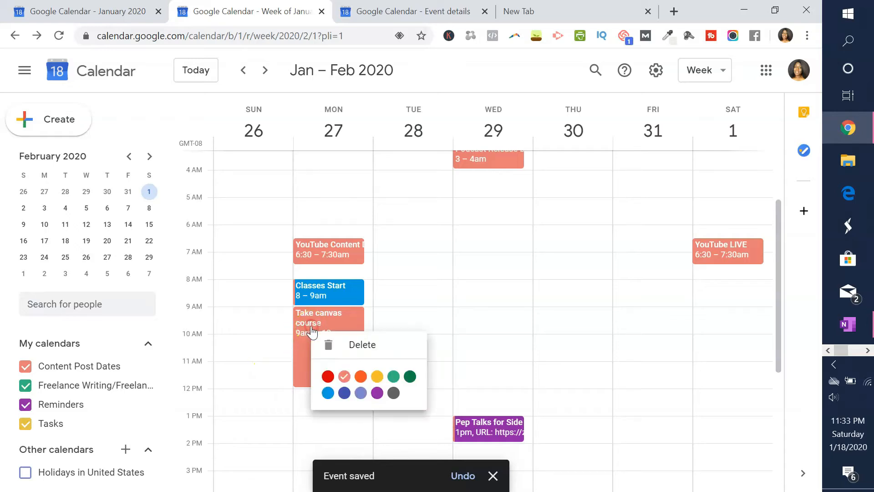
{"action": "left_click", "coordinate": [328, 393]}
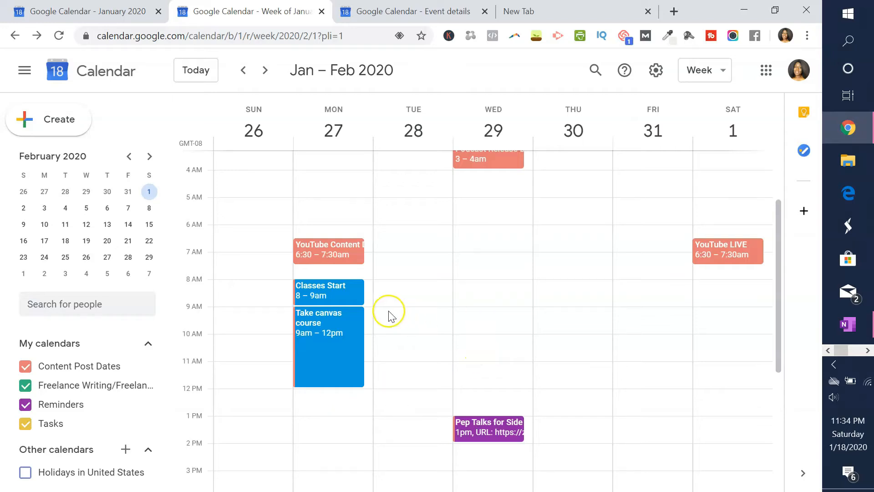
- Add events from 11am to 1:45pm on Tuesday, January 28 and Thursday, January 30, coloring the Tuesday one blue
{"action": "left_click", "coordinate": [405, 366]}
{"action": "left_click_drag", "start_coordinate": [405, 367], "coordinate": [404, 419]}
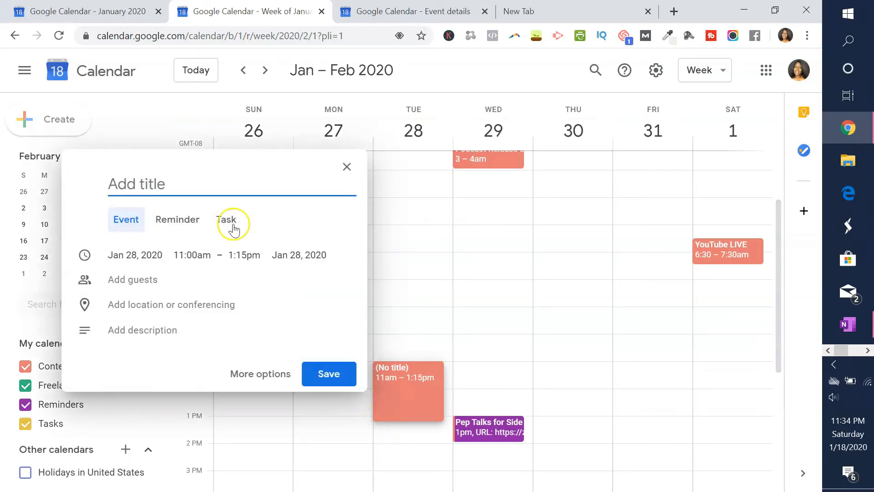
{"action": "left_click", "coordinate": [240, 253]}
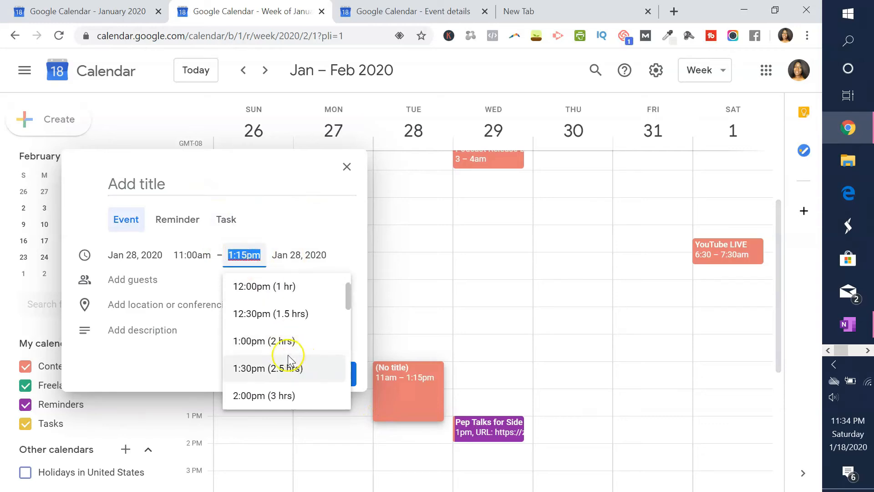
{"action": "left_click", "coordinate": [238, 255]}
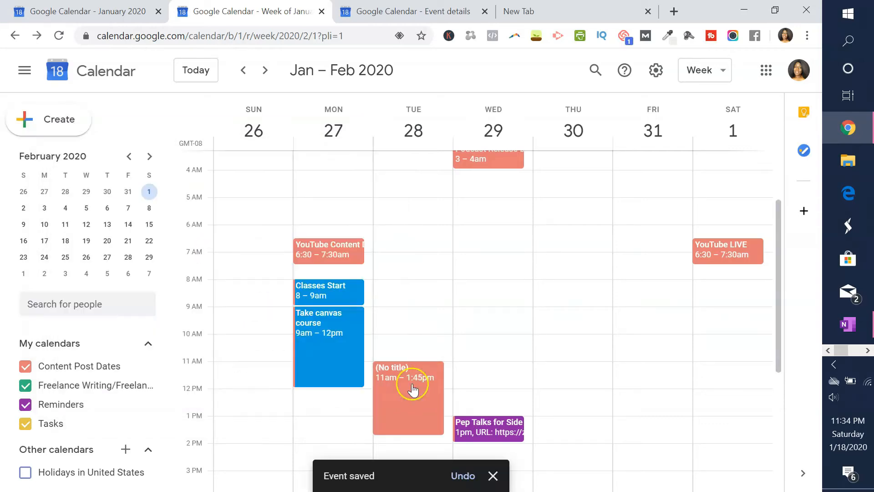
{"action": "right_click", "coordinate": [412, 388]}
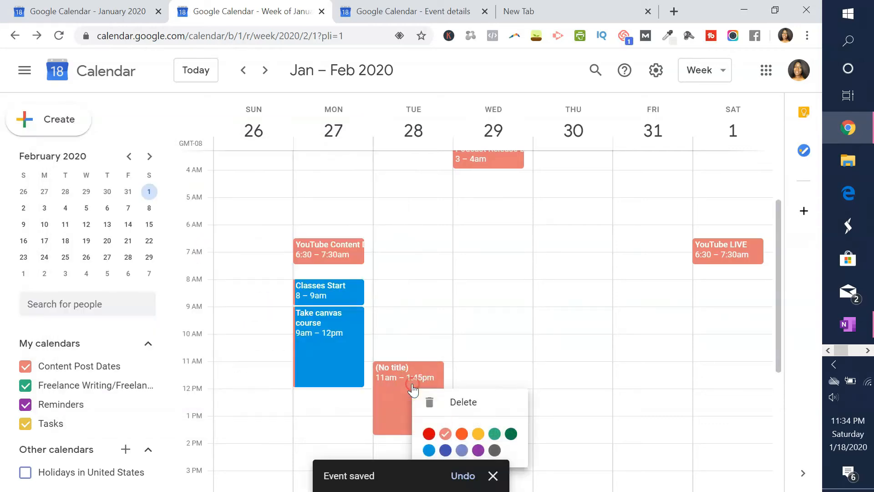
{"action": "left_click", "coordinate": [429, 449]}
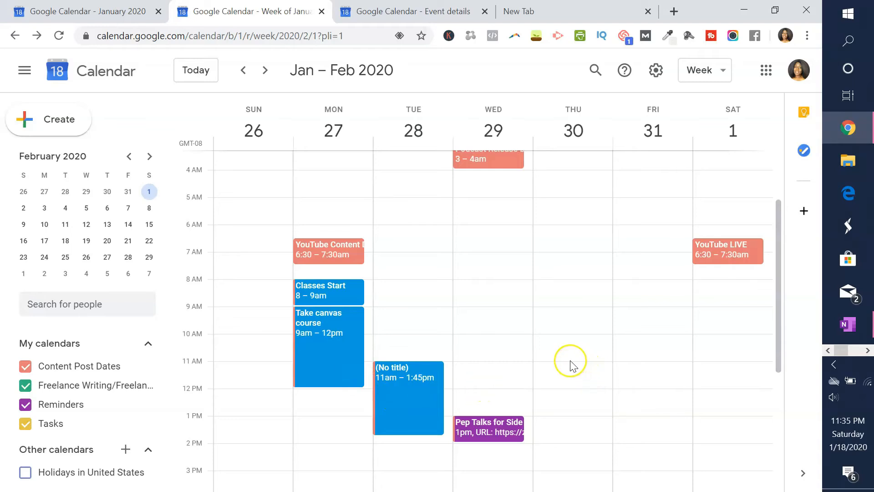
{"action": "left_click_drag", "start_coordinate": [570, 363], "coordinate": [575, 431]}
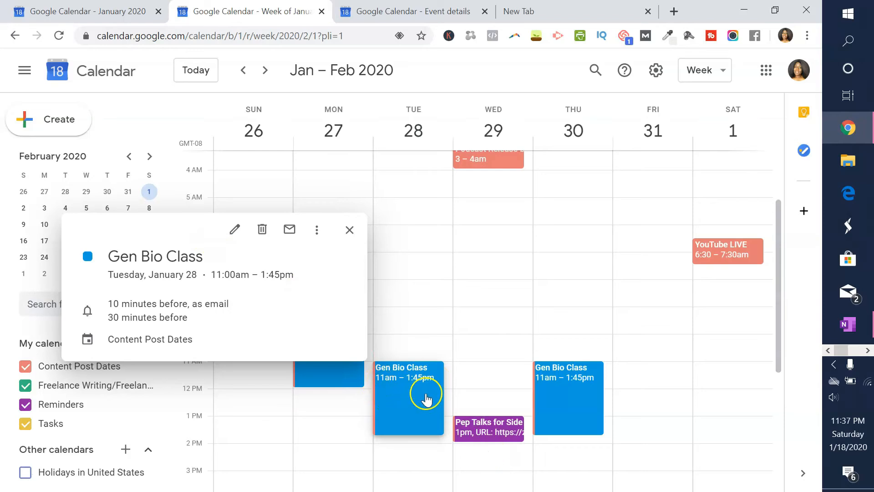
- Open the Tuesday Gen Bio Class event for editing and look at its location and conferencing options
{"action": "left_click", "coordinate": [425, 394]}
{"action": "left_click", "coordinate": [426, 394]}
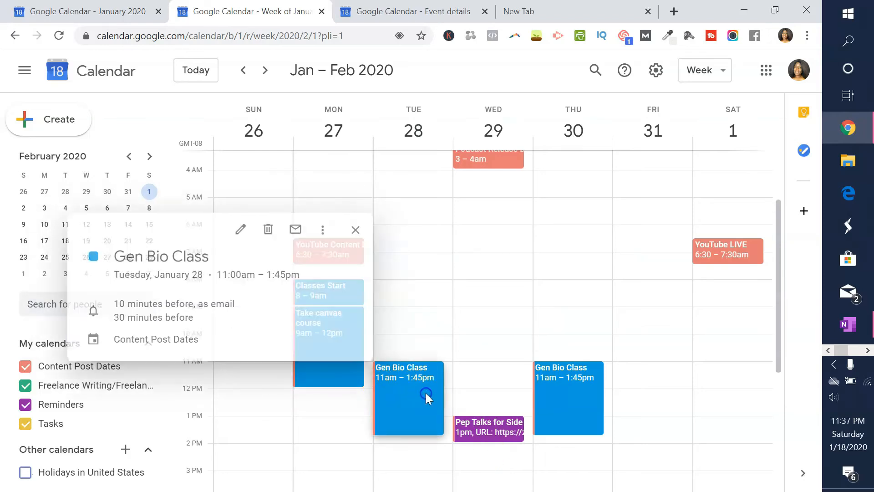
{"action": "left_click", "coordinate": [234, 229]}
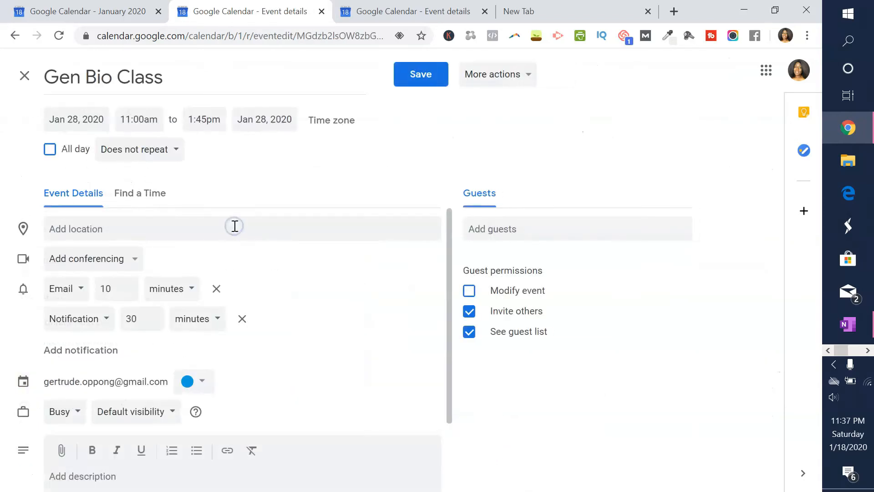
{"action": "left_click", "coordinate": [135, 228]}
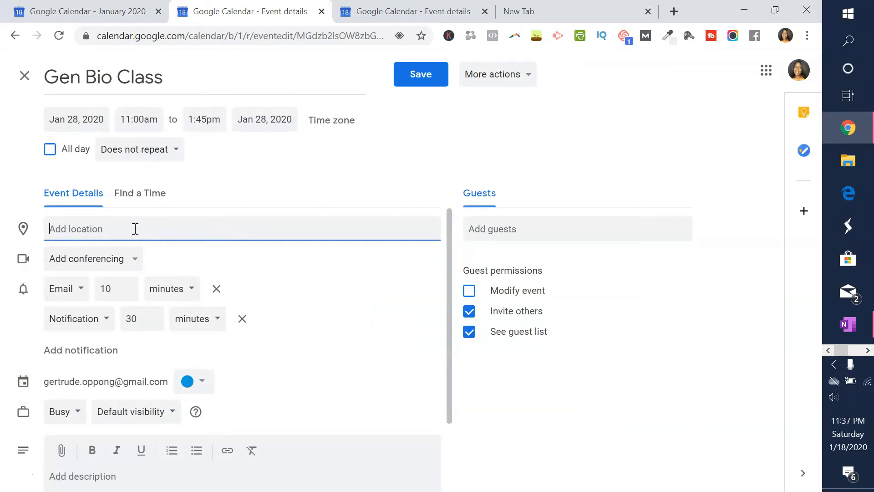
{"action": "left_click", "coordinate": [122, 262]}
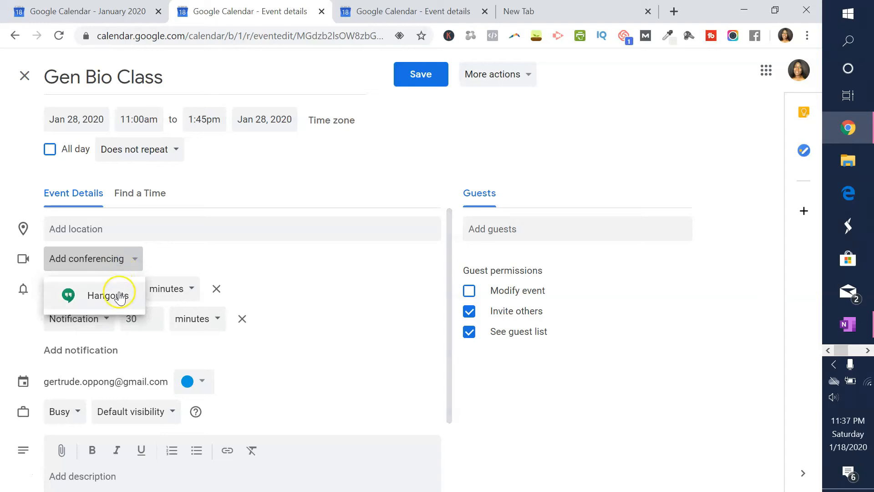
{"action": "left_click", "coordinate": [134, 257]}
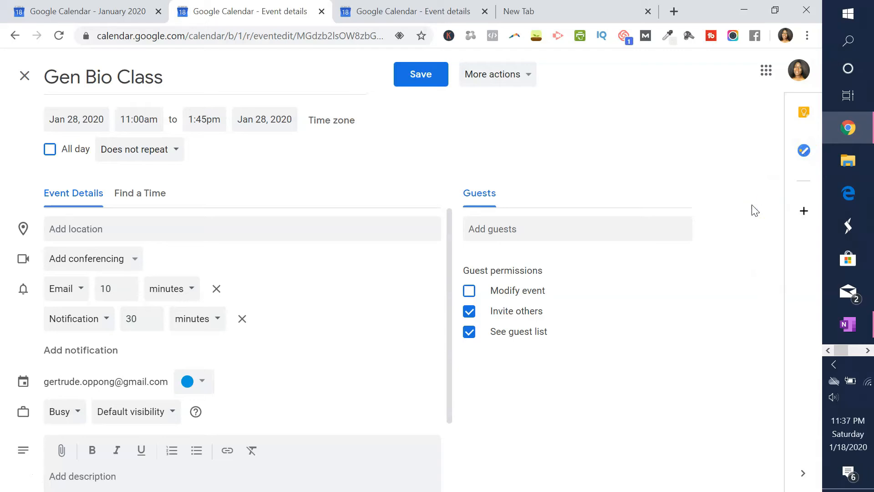
- Examine the link and description options of the Gen Bio Class event, and save the event
{"action": "left_click", "coordinate": [229, 461]}
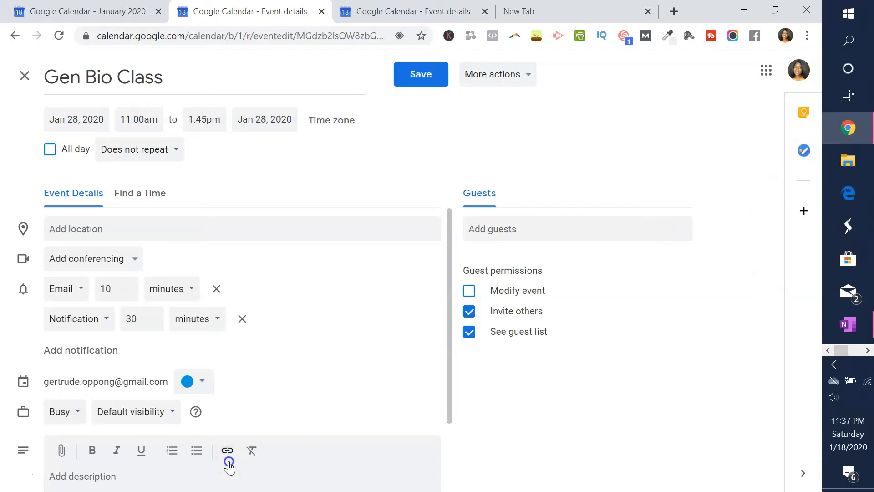
{"action": "left_click", "coordinate": [519, 339]}
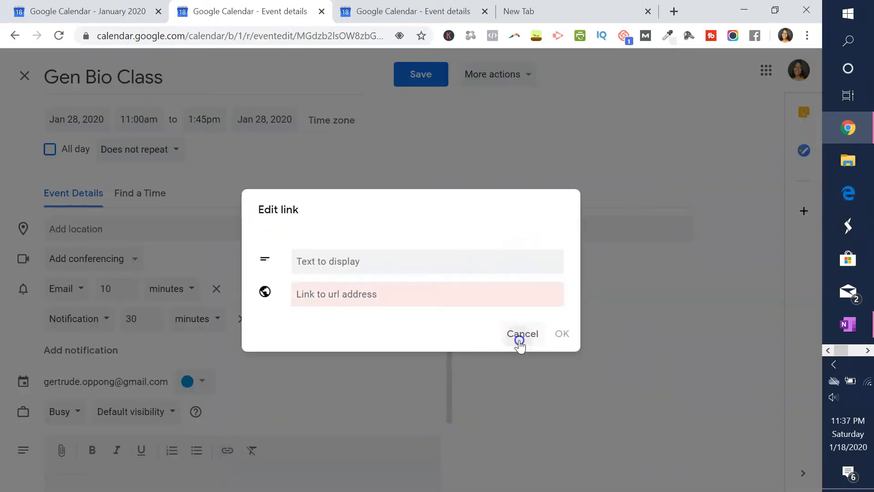
{"action": "left_click", "coordinate": [203, 480]}
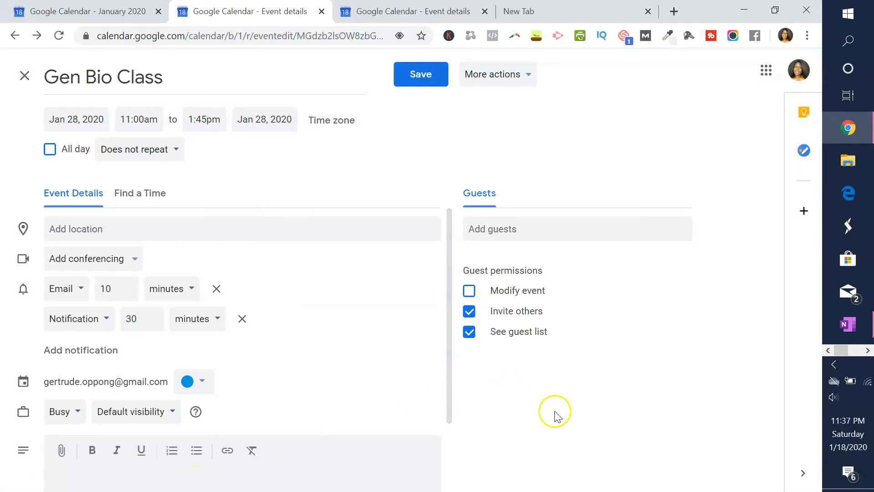
{"action": "left_click_drag", "start_coordinate": [451, 382], "coordinate": [449, 357]}
{"action": "left_click", "coordinate": [415, 77]}
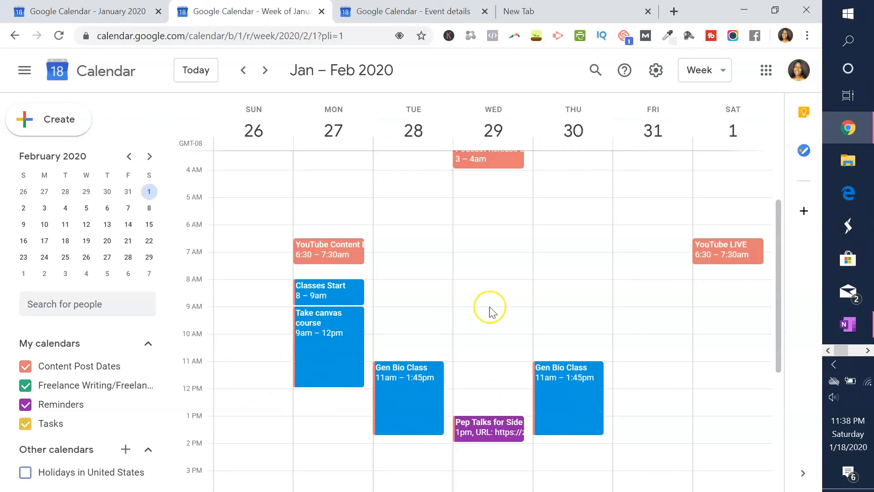
{"action": "left_click_drag", "start_coordinate": [775, 250], "coordinate": [774, 304]}
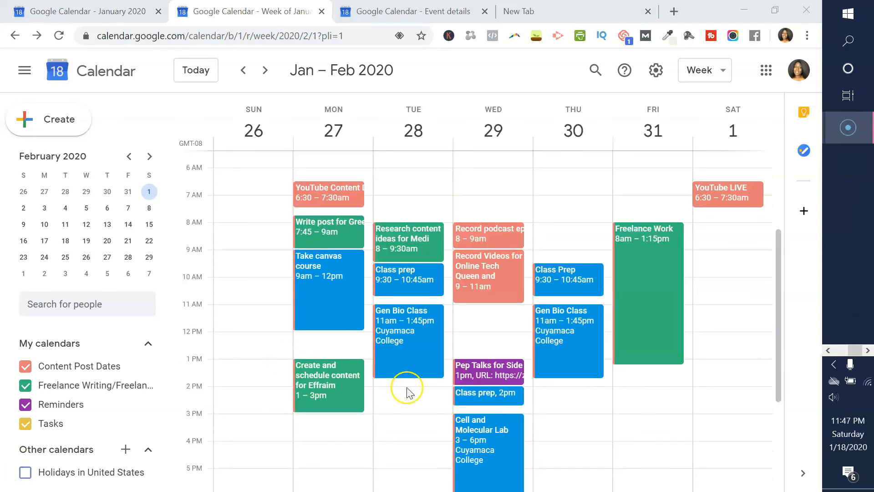
{"action": "mouse_move", "coordinate": [775, 257]}
{"action": "left_mouse_down"}
{"action": "mouse_move", "coordinate": [775, 266]}
{"action": "mouse_move", "coordinate": [777, 250]}
{"action": "left_mouse_up"}
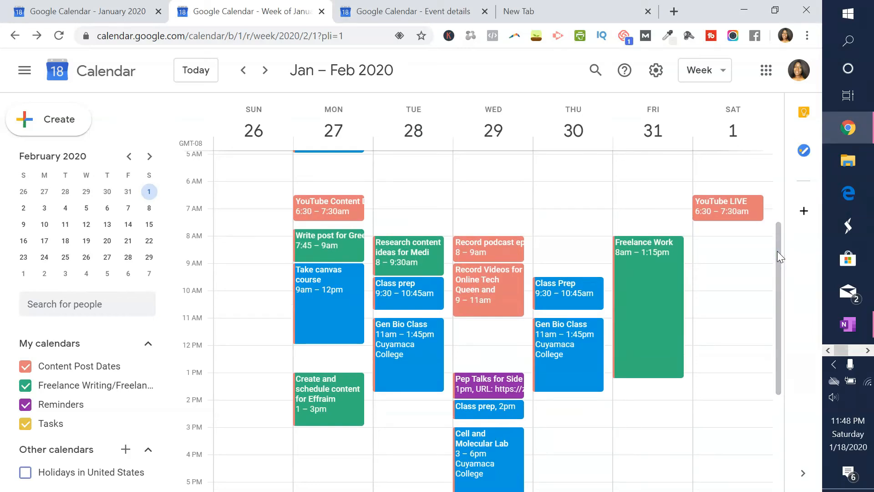
{"action": "left_click", "coordinate": [322, 264]}
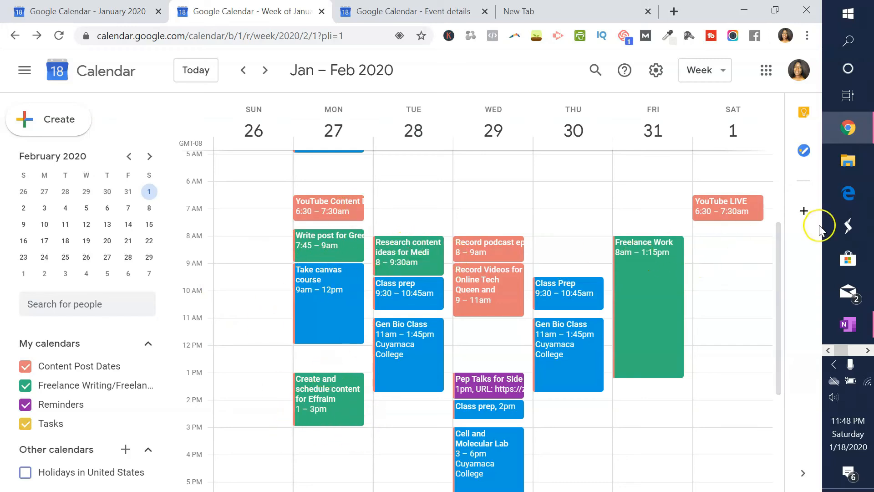
{"action": "mouse_move", "coordinate": [779, 252]}
{"action": "left_mouse_down"}
{"action": "mouse_move", "coordinate": [779, 236]}
{"action": "mouse_move", "coordinate": [774, 247]}
{"action": "left_mouse_up"}
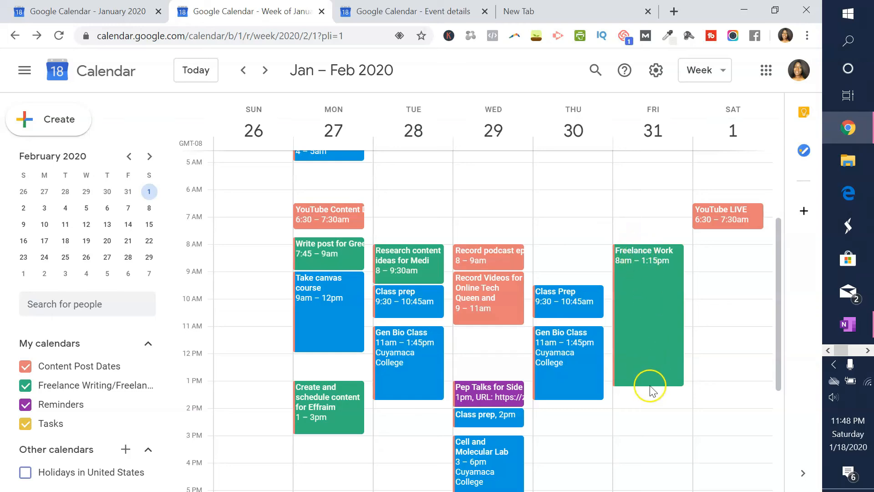
- Open the Freelance Work event on Friday, January 31 for editing
{"action": "right_click", "coordinate": [651, 284]}
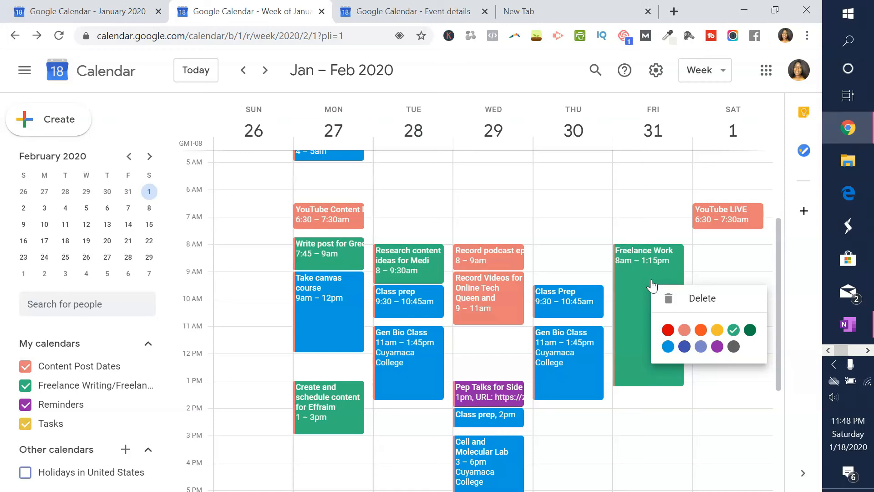
{"action": "left_click", "coordinate": [652, 285]}
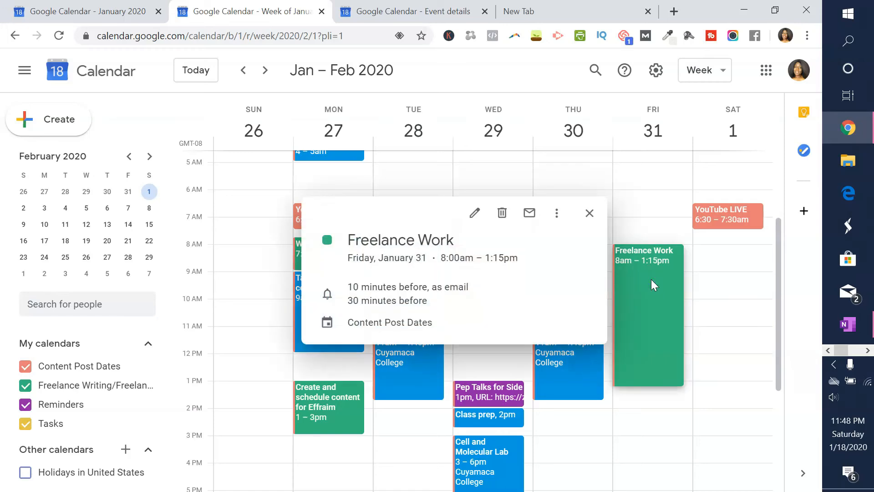
{"action": "left_click", "coordinate": [474, 214]}
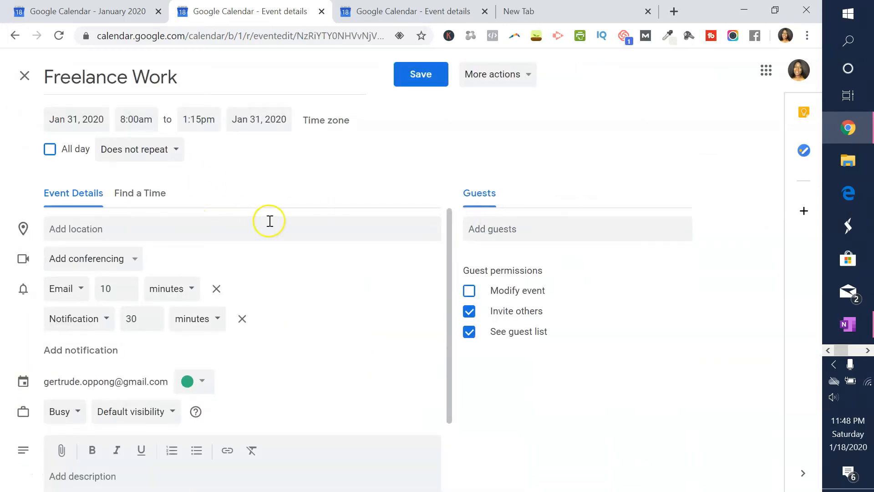
- Give the Freelance Work event a custom recurrence of every 1 week on Friday, ending after 13 occurrences
{"action": "left_click", "coordinate": [174, 152]}
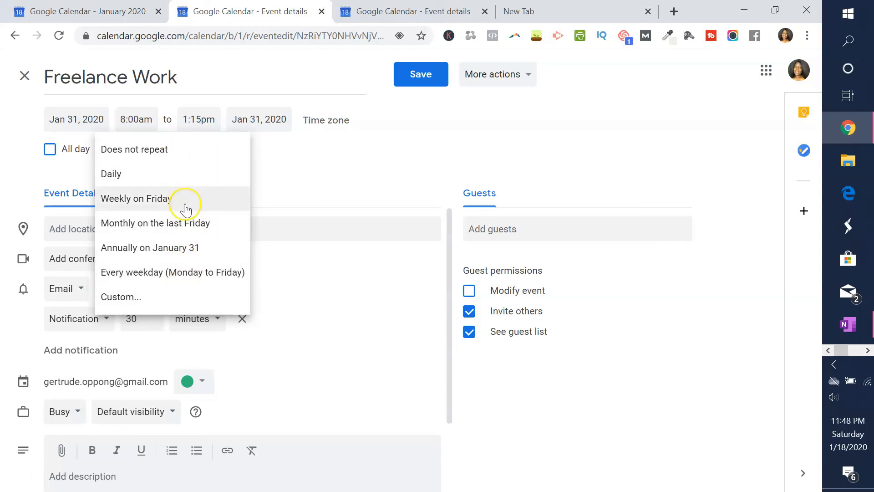
{"action": "left_click", "coordinate": [161, 297]}
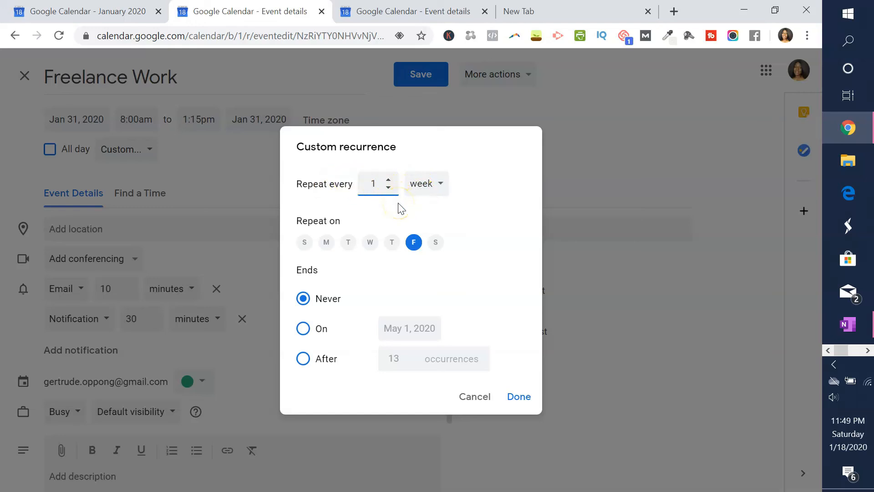
{"action": "left_click", "coordinate": [311, 335]}
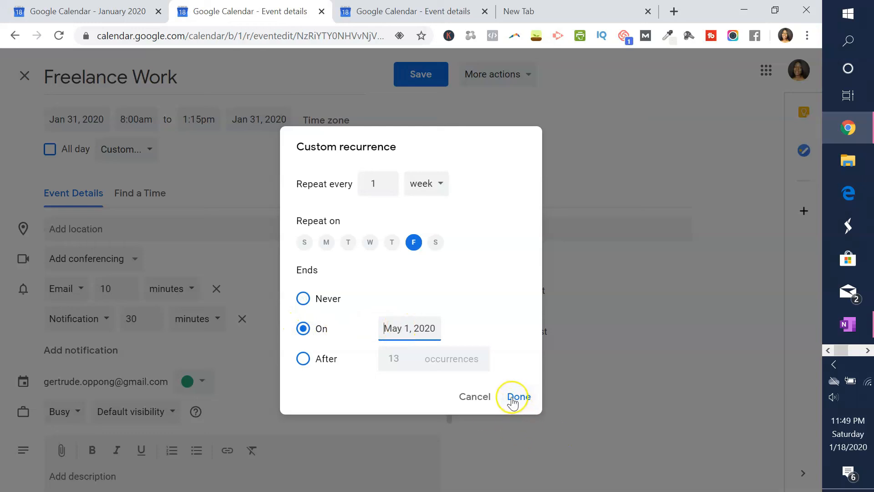
{"action": "left_click", "coordinate": [303, 359]}
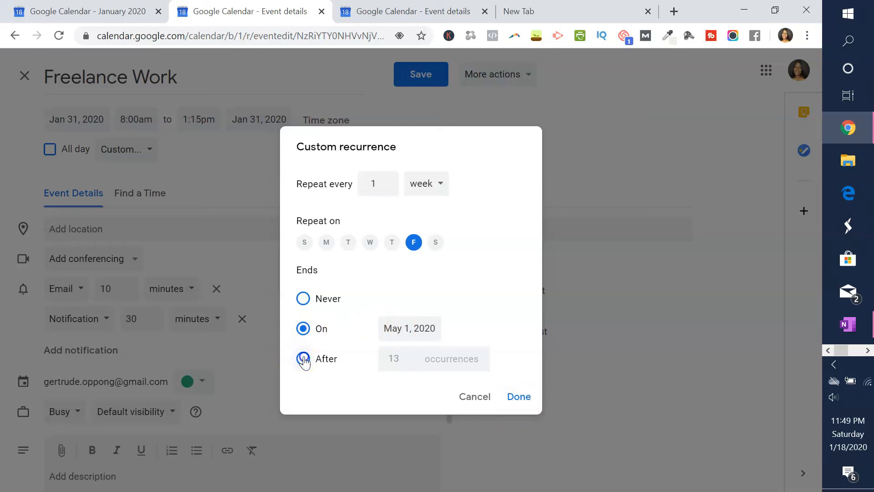
{"action": "left_click", "coordinate": [404, 360]}
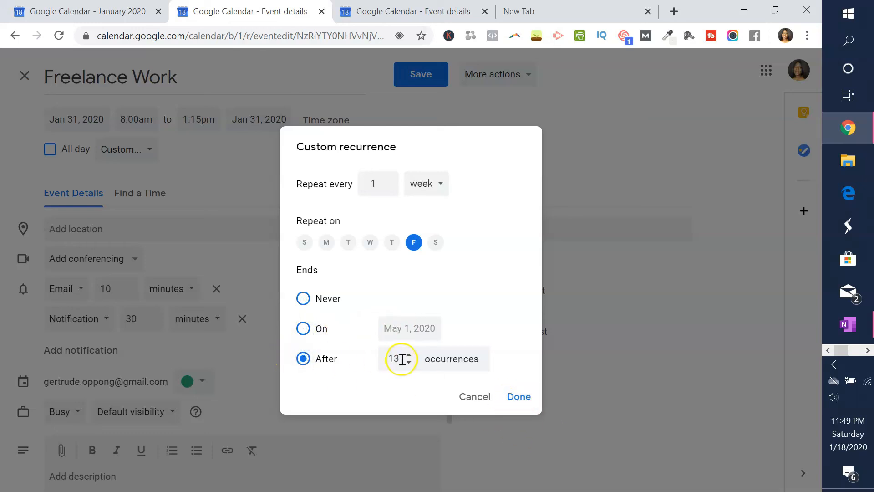
{"action": "left_click", "coordinate": [520, 396]}
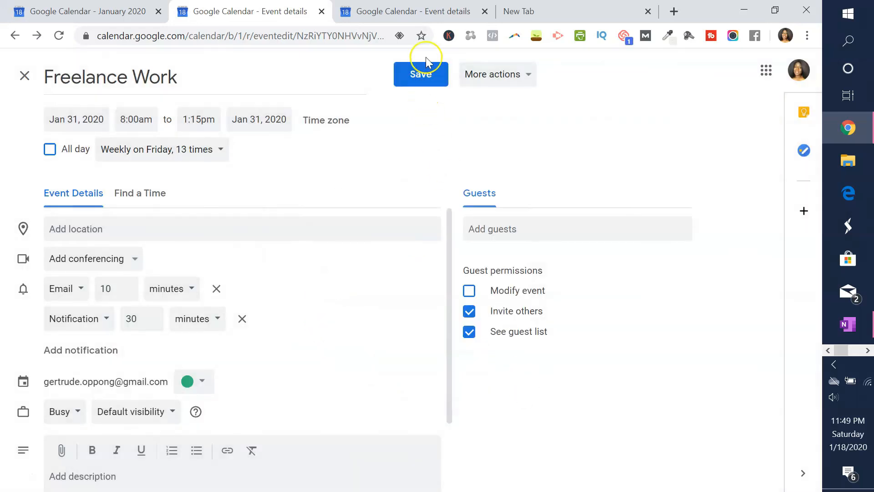
- Set the Freelance Work event to repeat weekly on Friday without an end limit, and save the event
{"action": "left_click", "coordinate": [214, 150]}
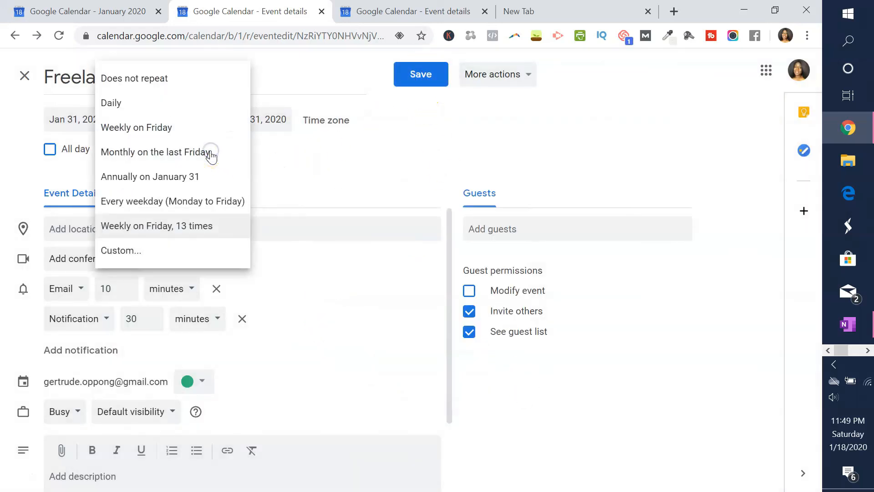
{"action": "left_click", "coordinate": [141, 233]}
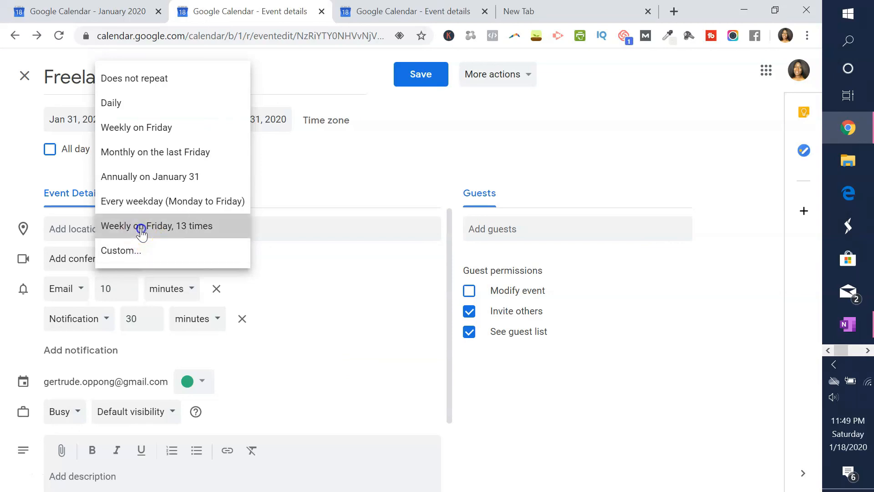
{"action": "left_click", "coordinate": [184, 148]}
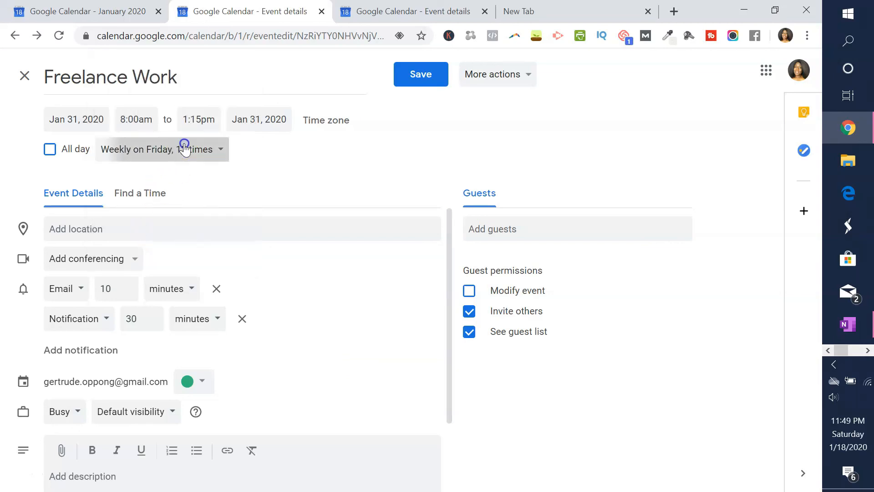
{"action": "left_click", "coordinate": [177, 129]}
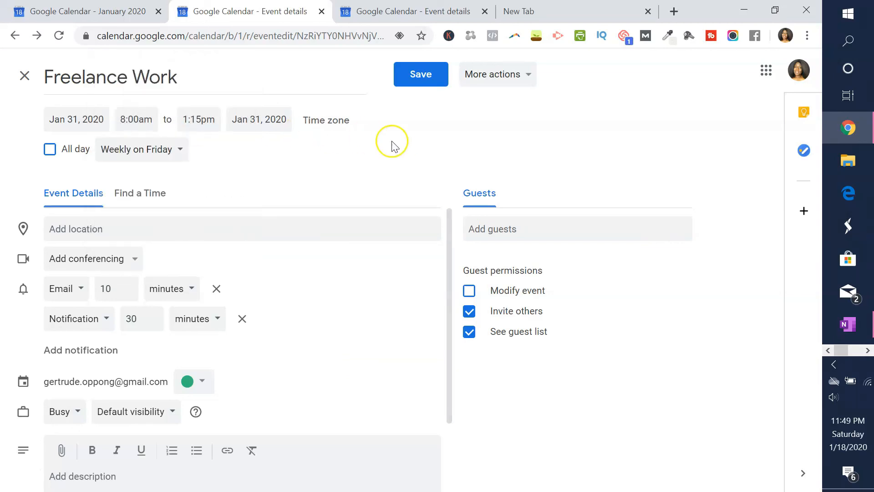
{"action": "left_click", "coordinate": [419, 89]}
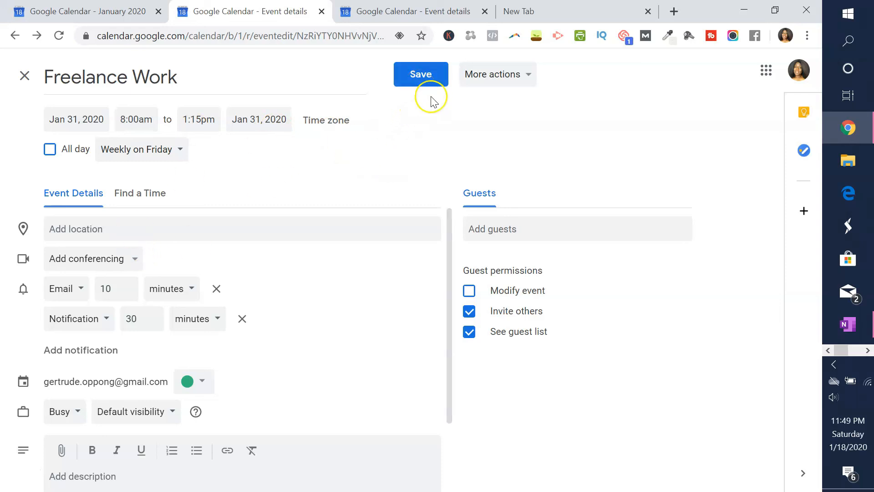
{"action": "left_click", "coordinate": [428, 82]}
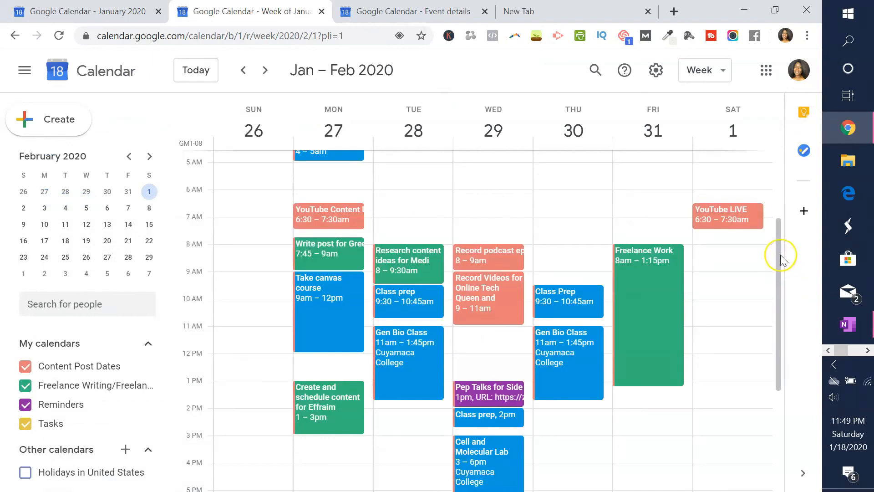
{"action": "mouse_move", "coordinate": [780, 255]}
{"action": "left_mouse_down"}
{"action": "mouse_move", "coordinate": [780, 268]}
{"action": "mouse_move", "coordinate": [781, 248]}
{"action": "mouse_move", "coordinate": [777, 261]}
{"action": "left_mouse_up"}
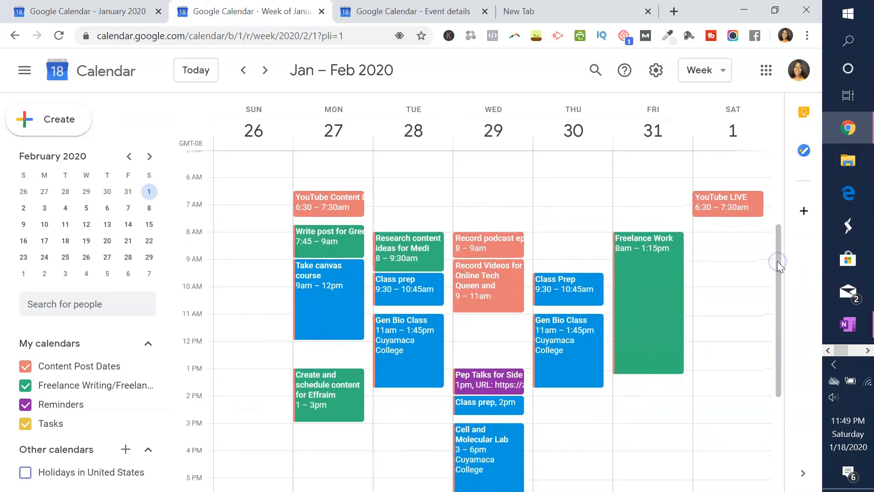